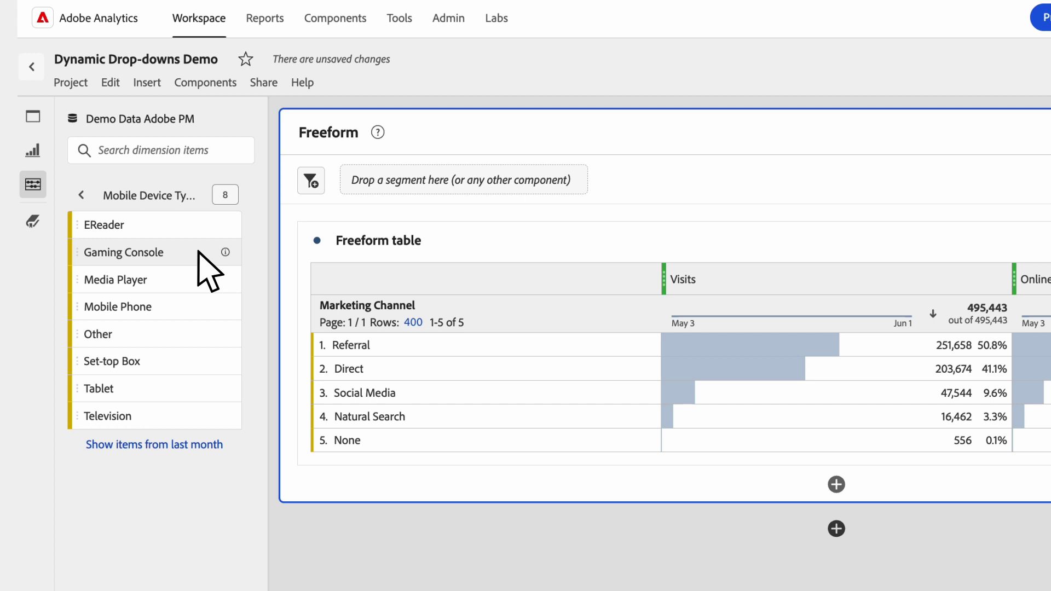
Create a Mobile Device Type drop-down from Gaming Console through Other and check its four options
left_click_drag(198, 253, 445, 173)
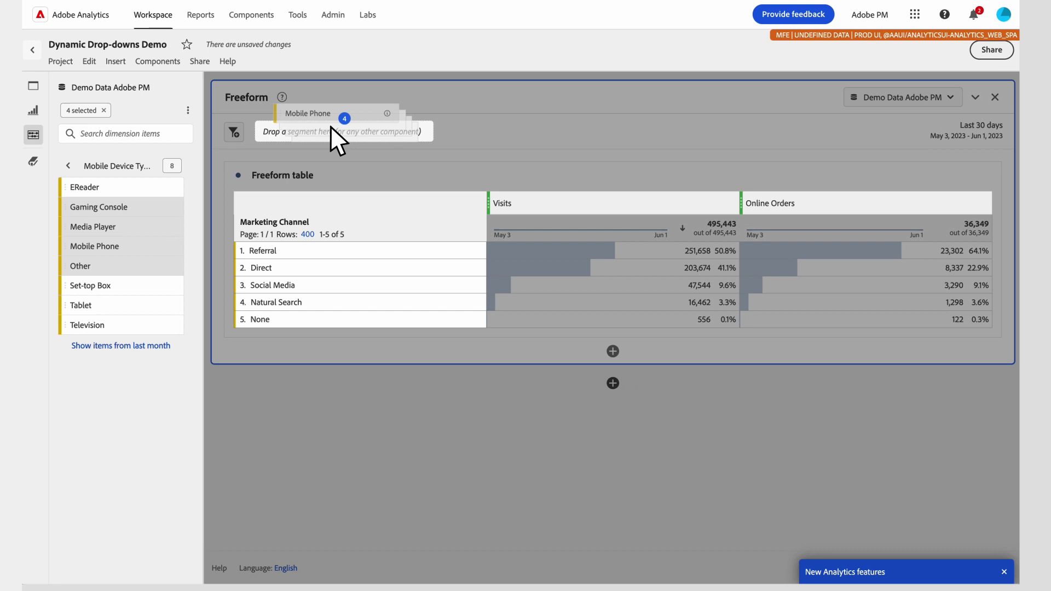
left_click_drag(330, 126, 334, 138)
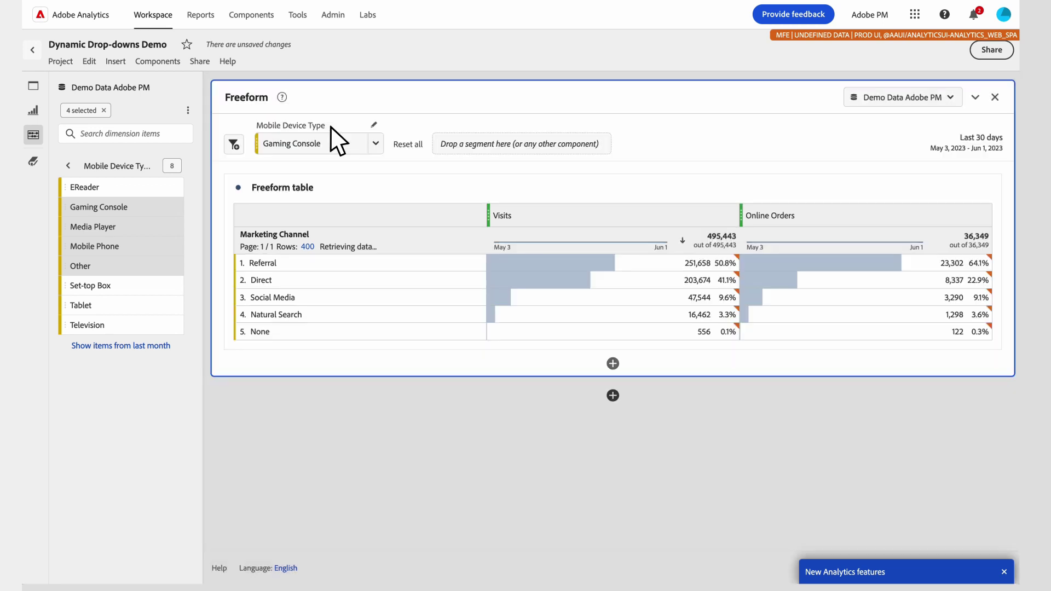
left_click(376, 143)
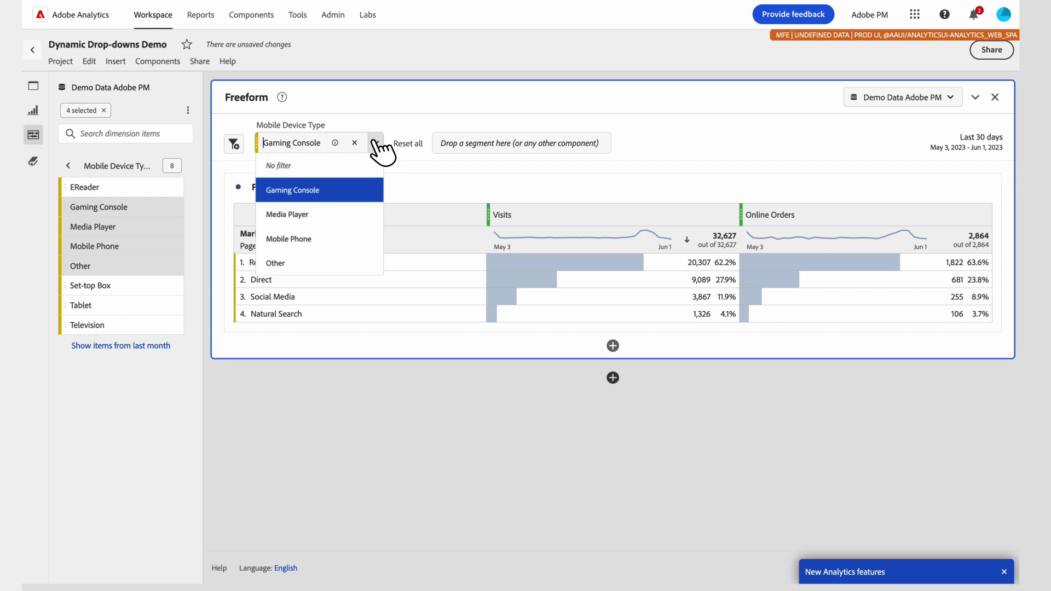
left_click(67, 166)
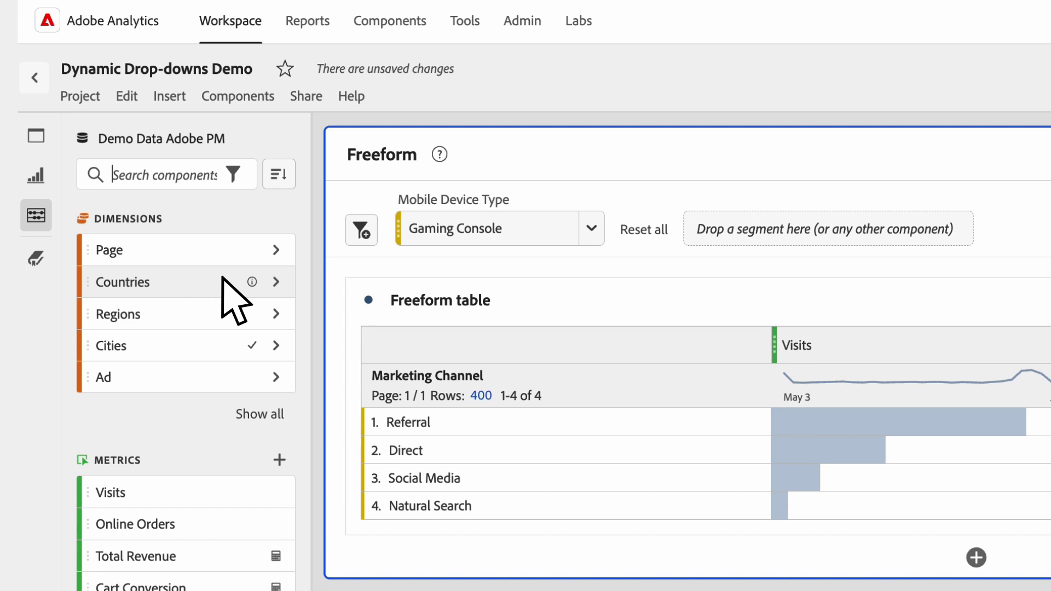
Add a Countries drop-down filter, review its country list, then reset all filters to No filter
left_click_drag(222, 277, 784, 230)
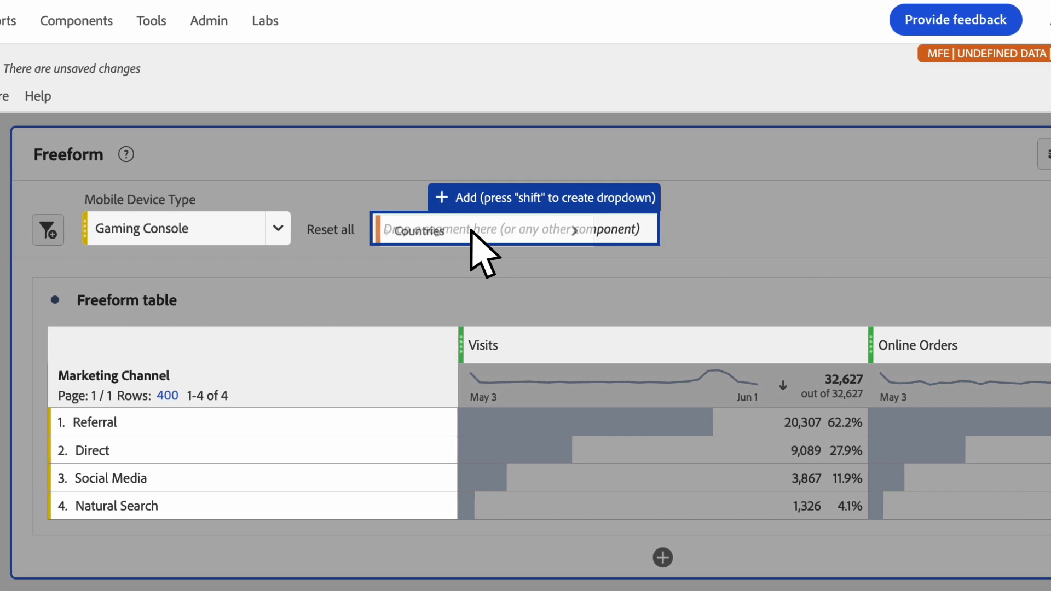
left_click_drag(471, 230, 470, 232)
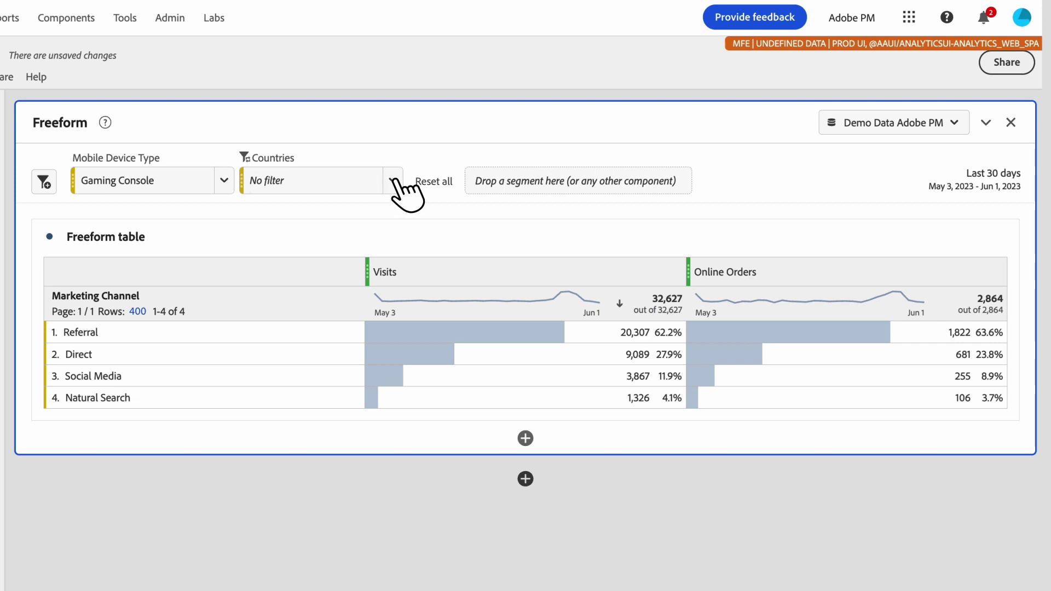
left_click(393, 181)
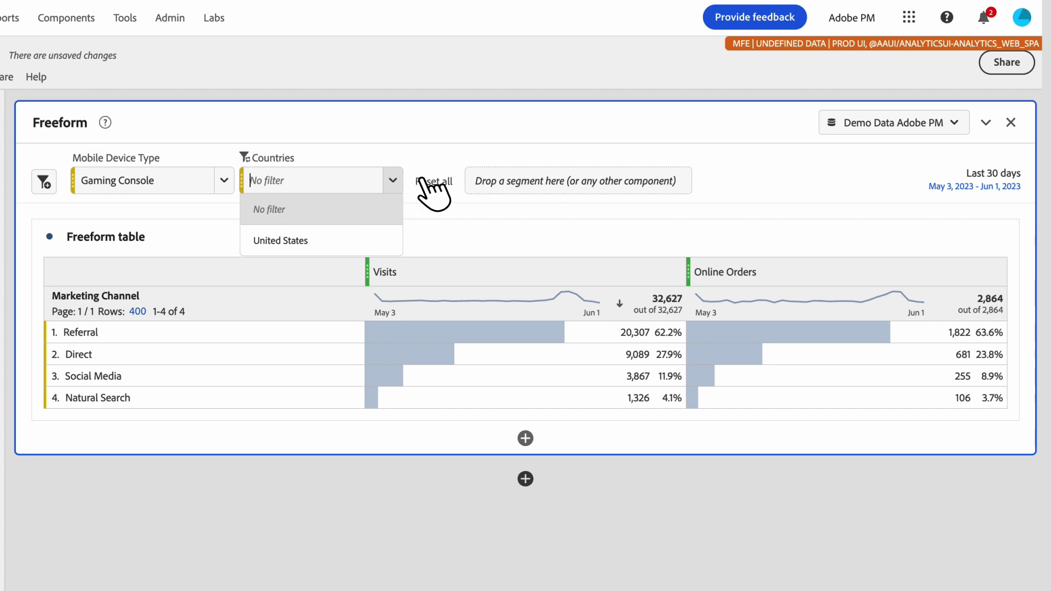
left_click(423, 181)
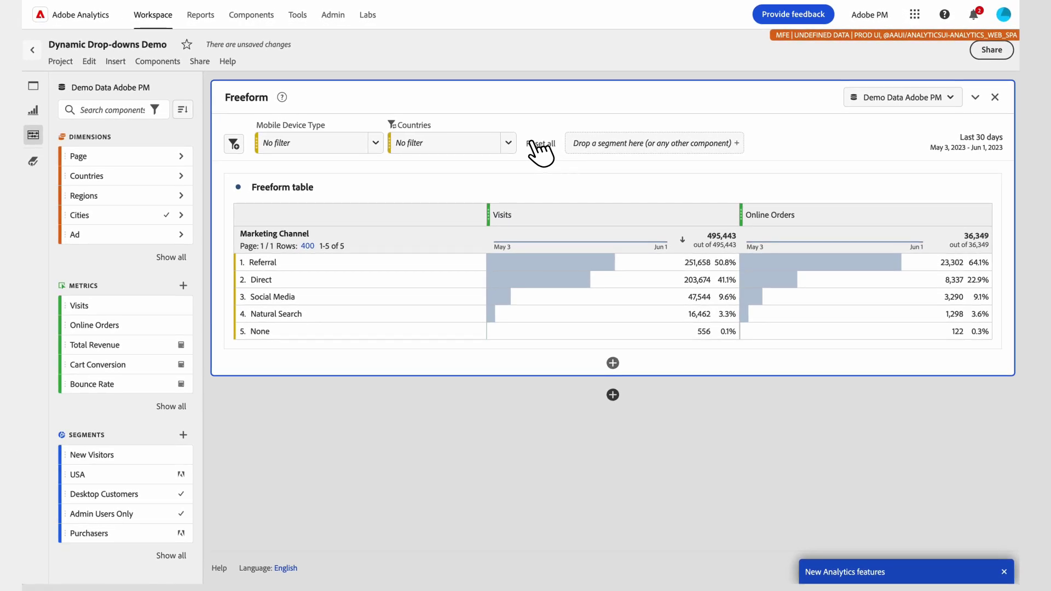
Add a Regions drop-down filter to the panel next to Countries
left_click_drag(164, 197, 597, 142)
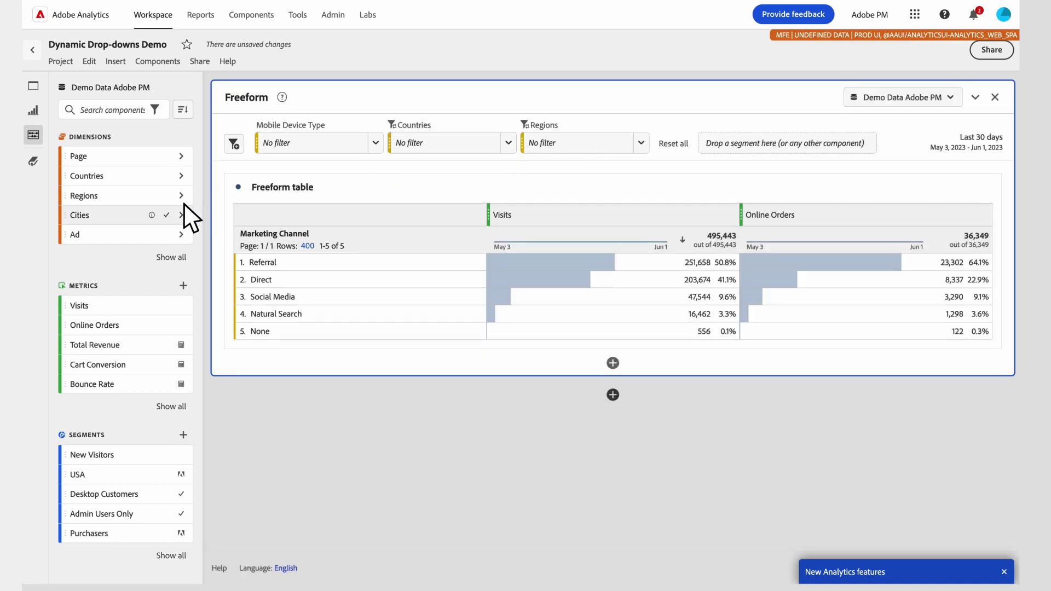
left_click_drag(147, 217, 742, 139)
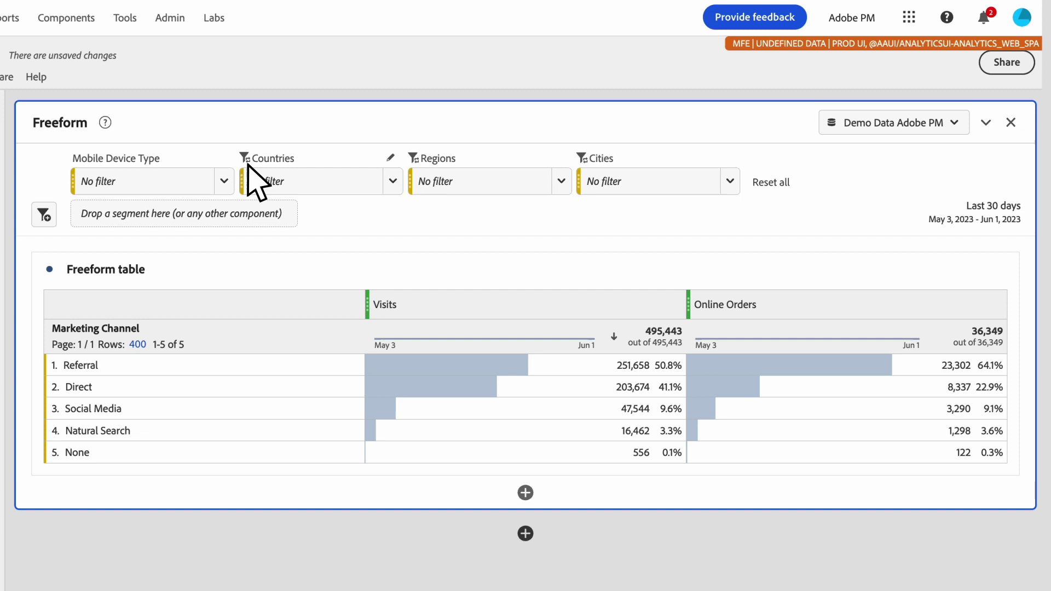
left_click(390, 157)
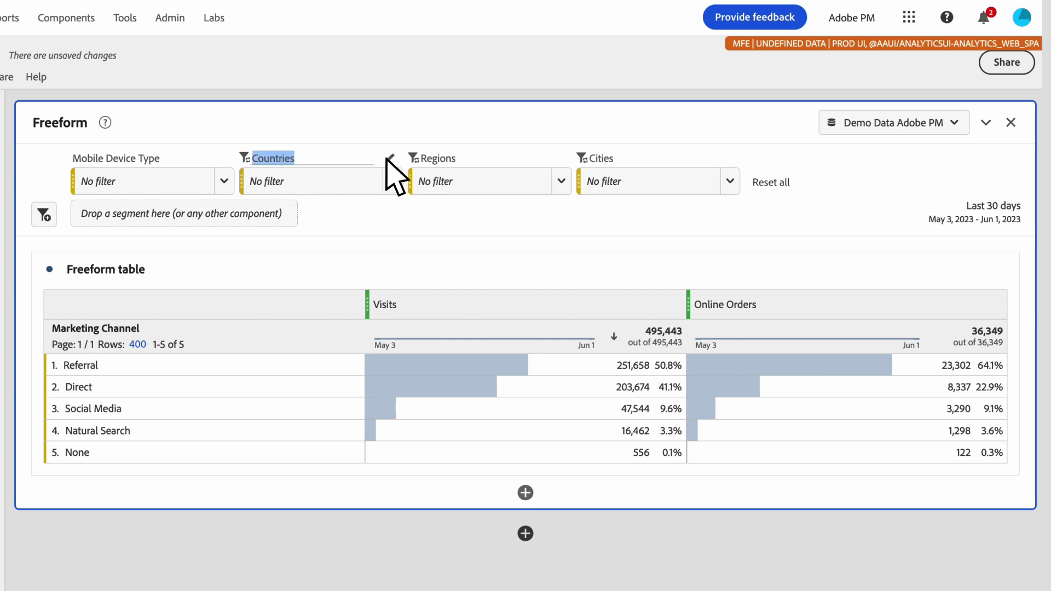
right_click(332, 175)
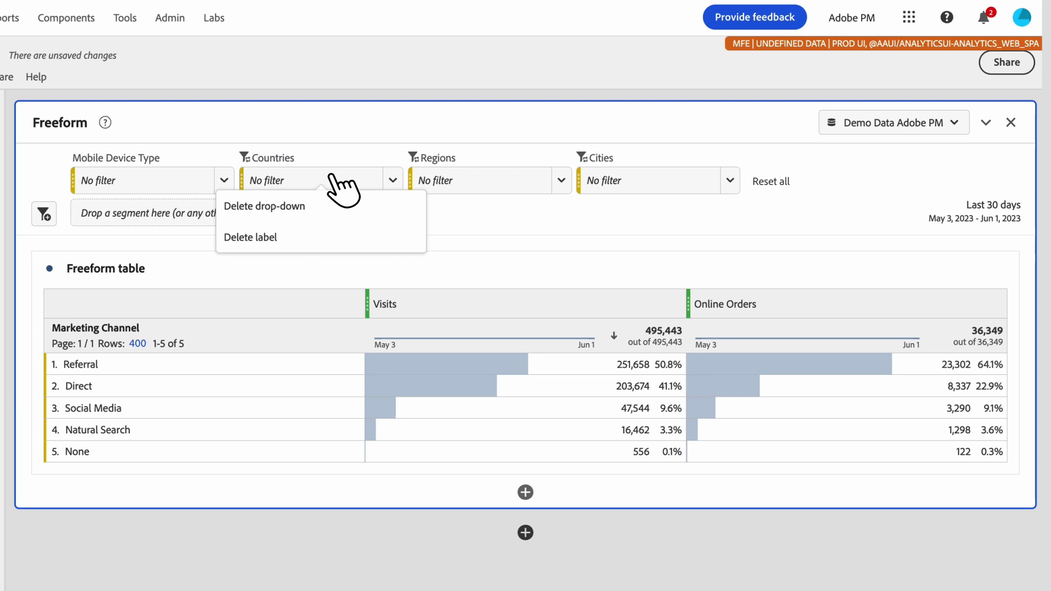
key("Escape")
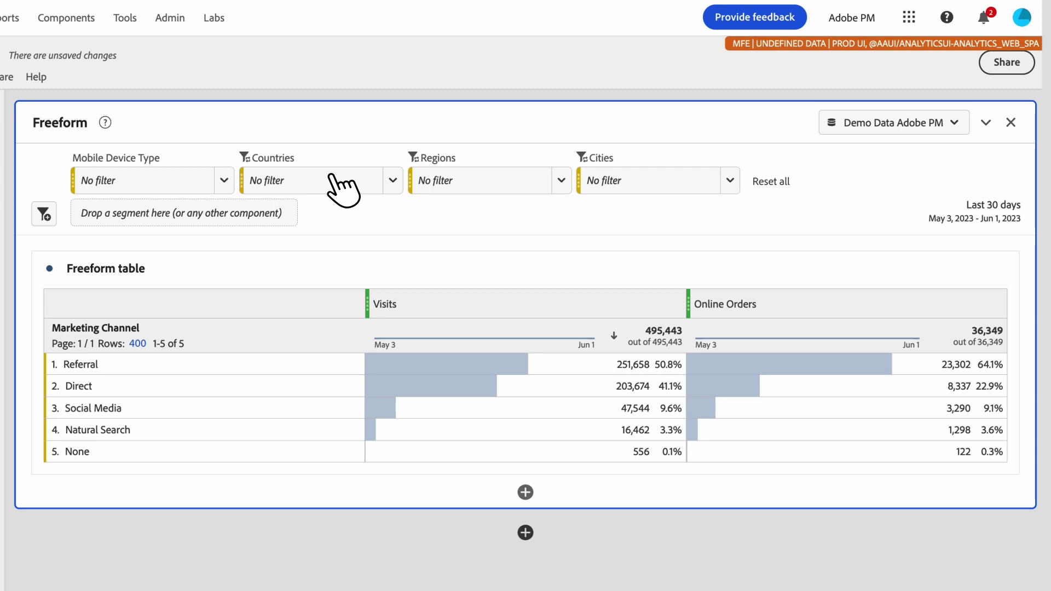
Filter the table to California and review the cities offered within it
left_click(562, 181)
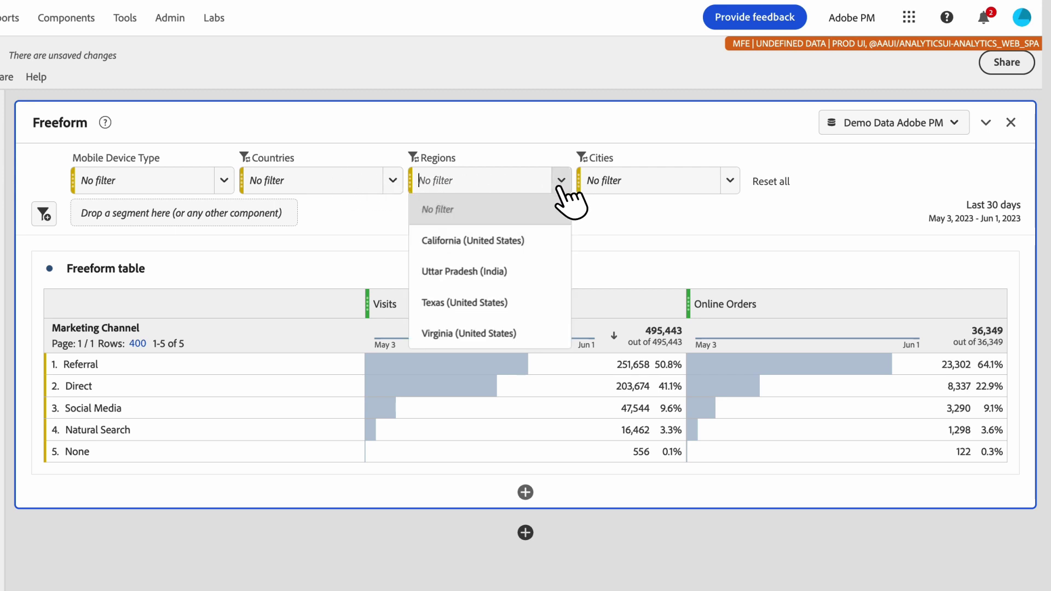
left_click(544, 244)
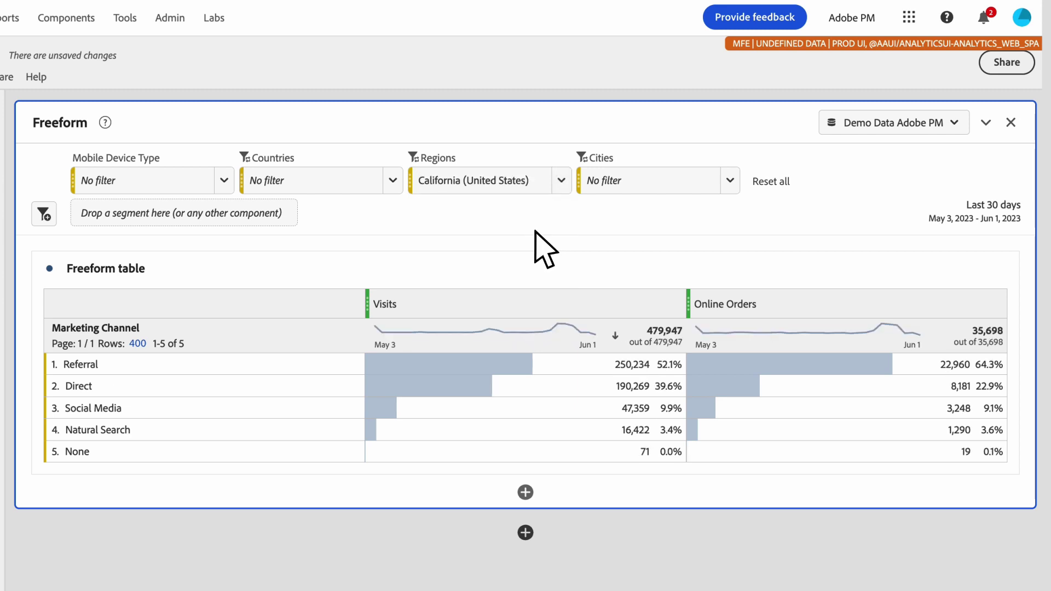
left_click(730, 181)
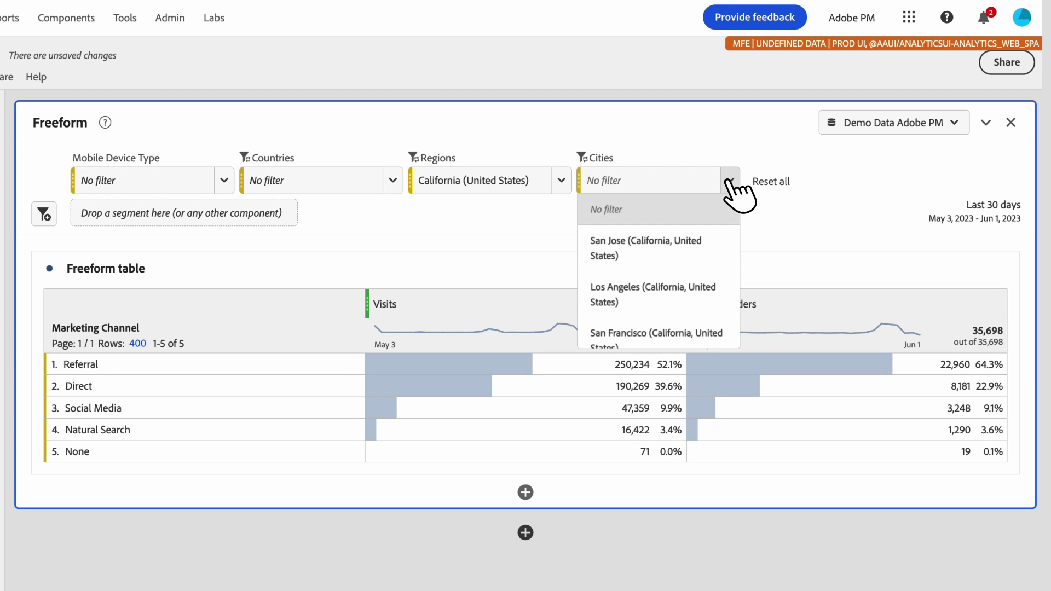
left_click(393, 182)
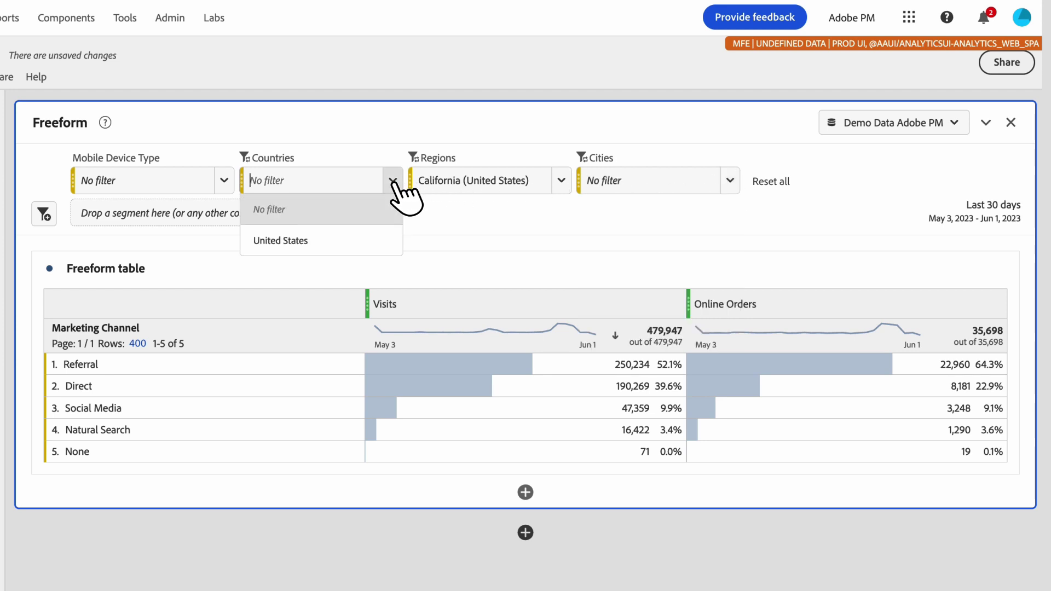
Reset filters, filter to India and view its cities, then reset all filters again
left_click(774, 184)
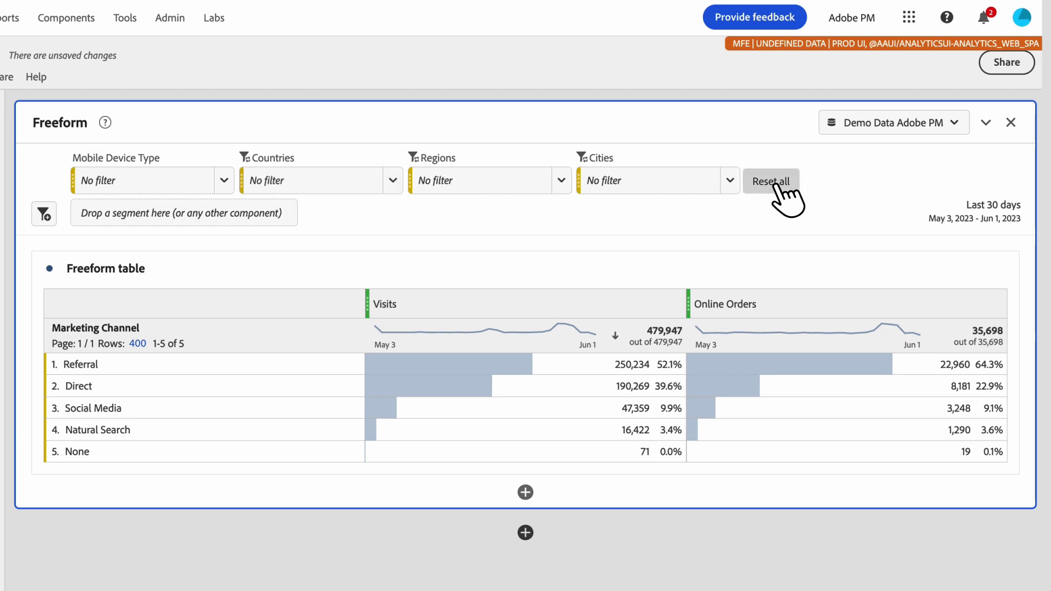
left_click(394, 182)
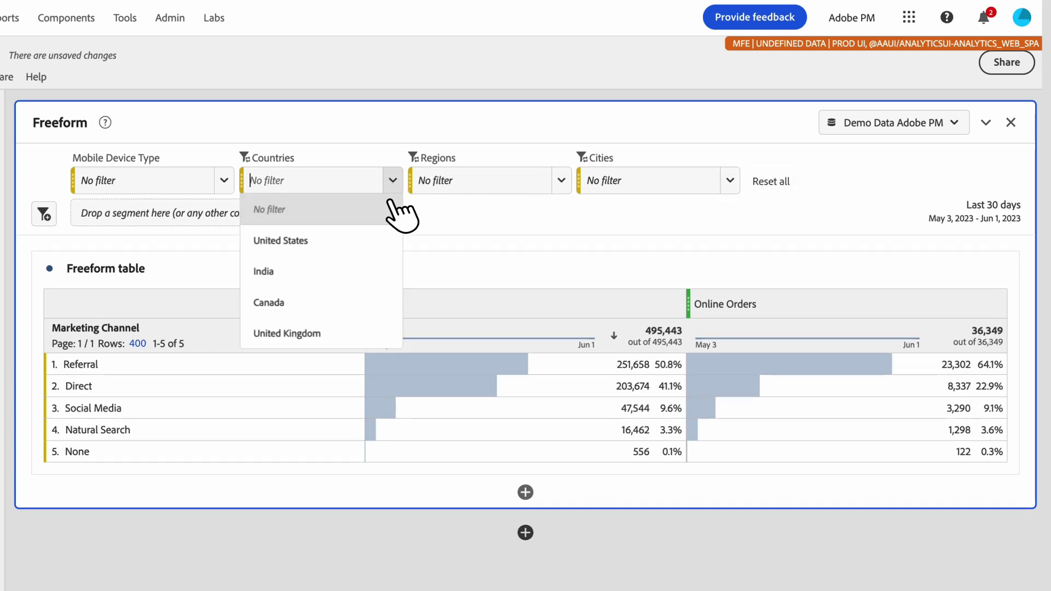
left_click(379, 270)
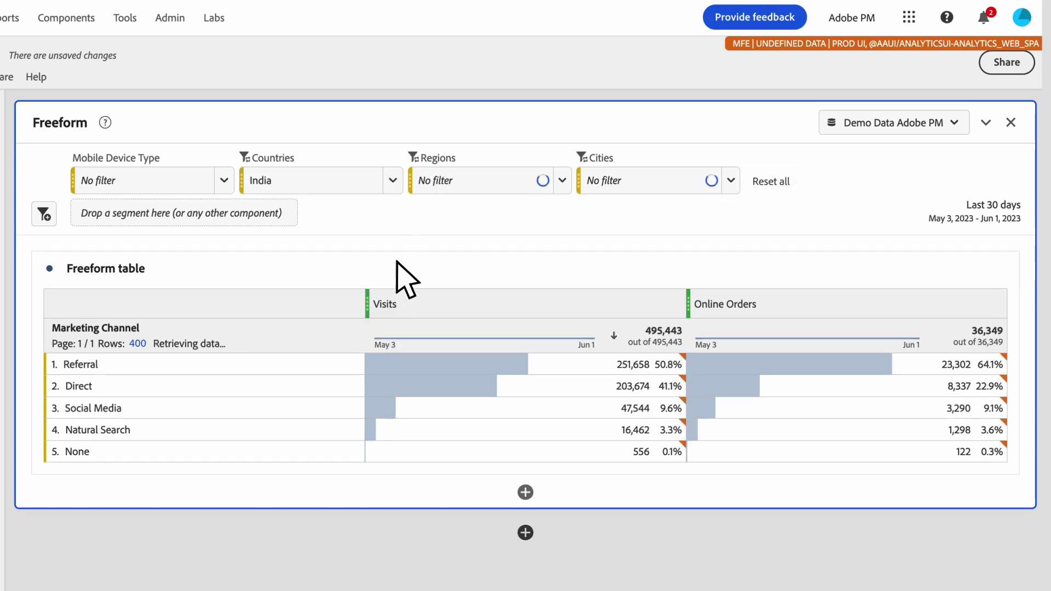
left_click(730, 182)
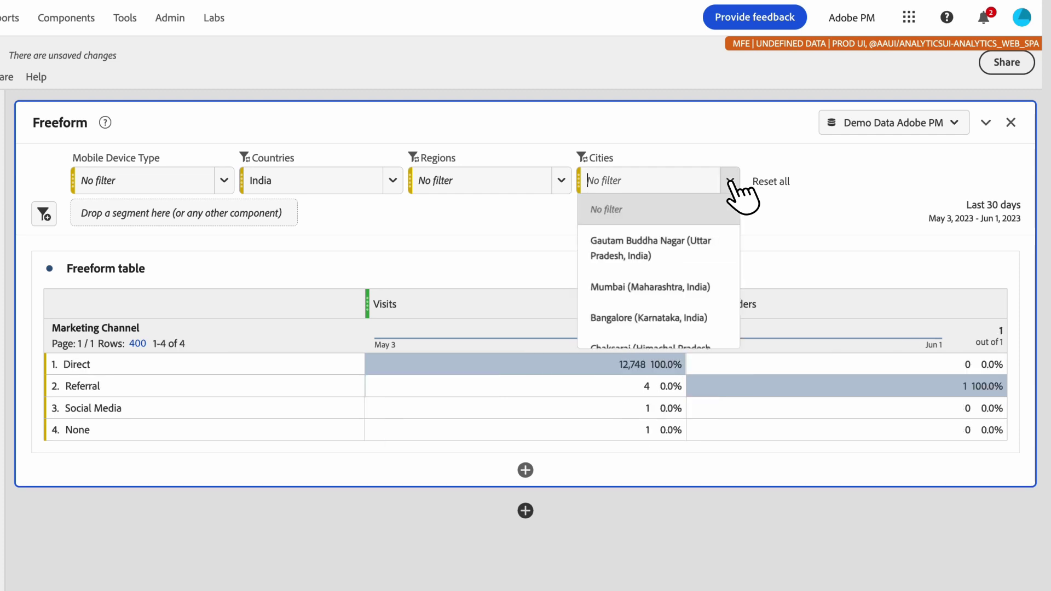
left_click(766, 184)
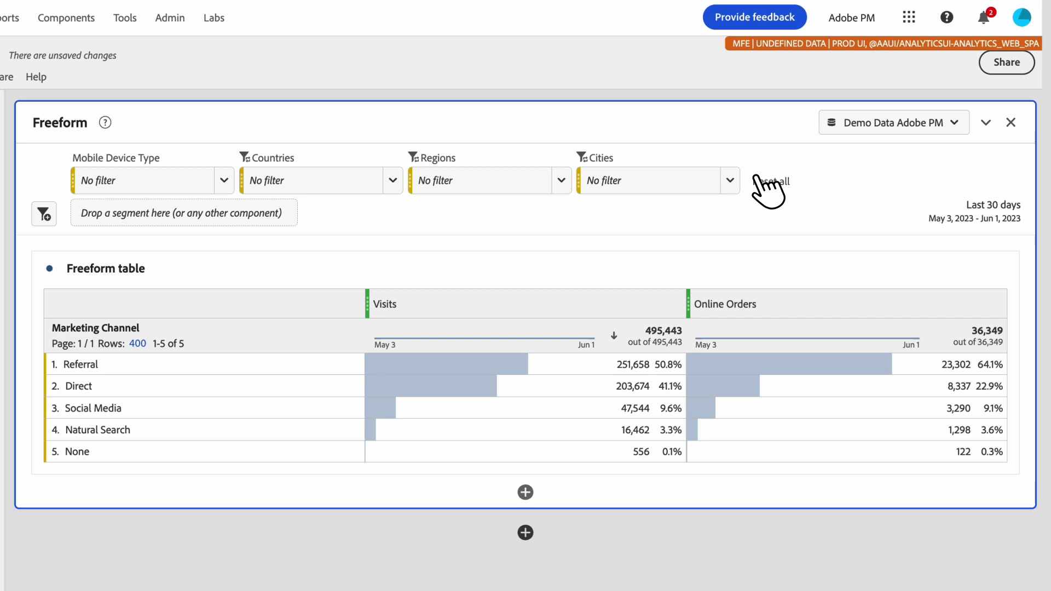
left_click(766, 183)
left_click(730, 180)
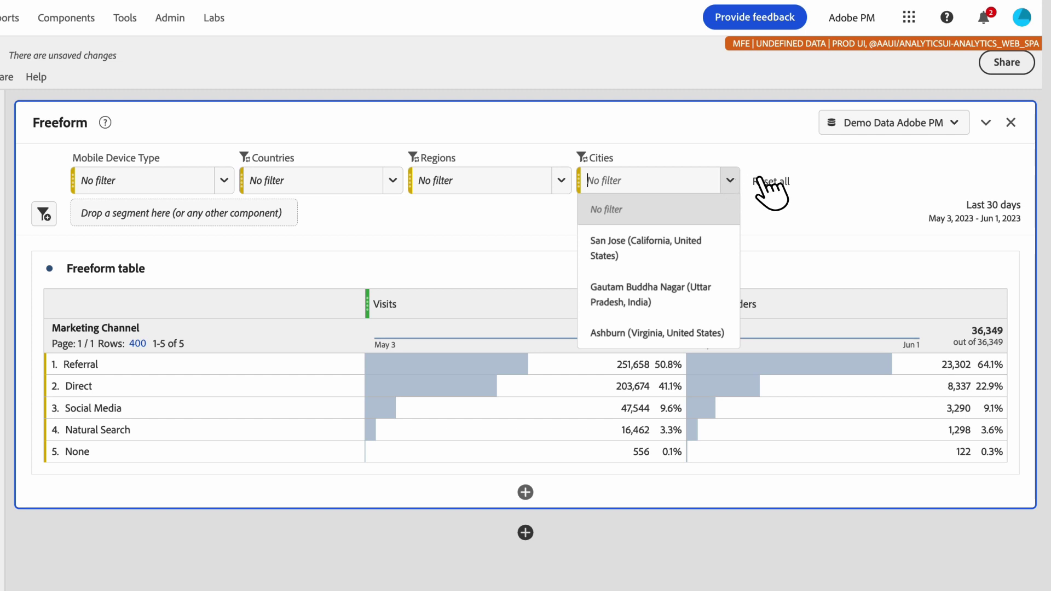
left_click(774, 187)
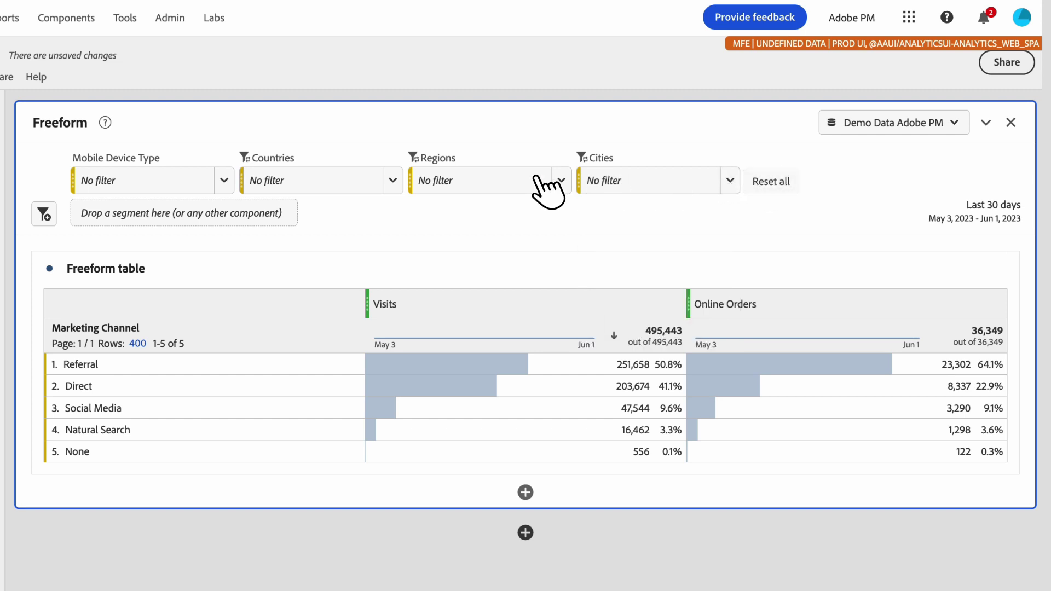
left_click(393, 182)
left_click(362, 240)
left_click(561, 181)
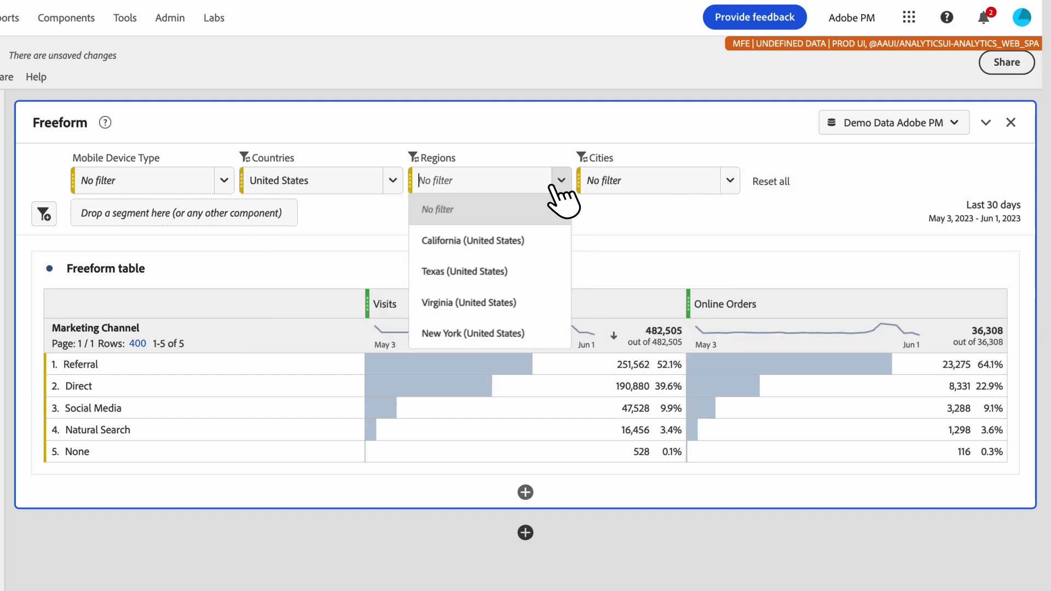
left_click(520, 241)
left_click(730, 181)
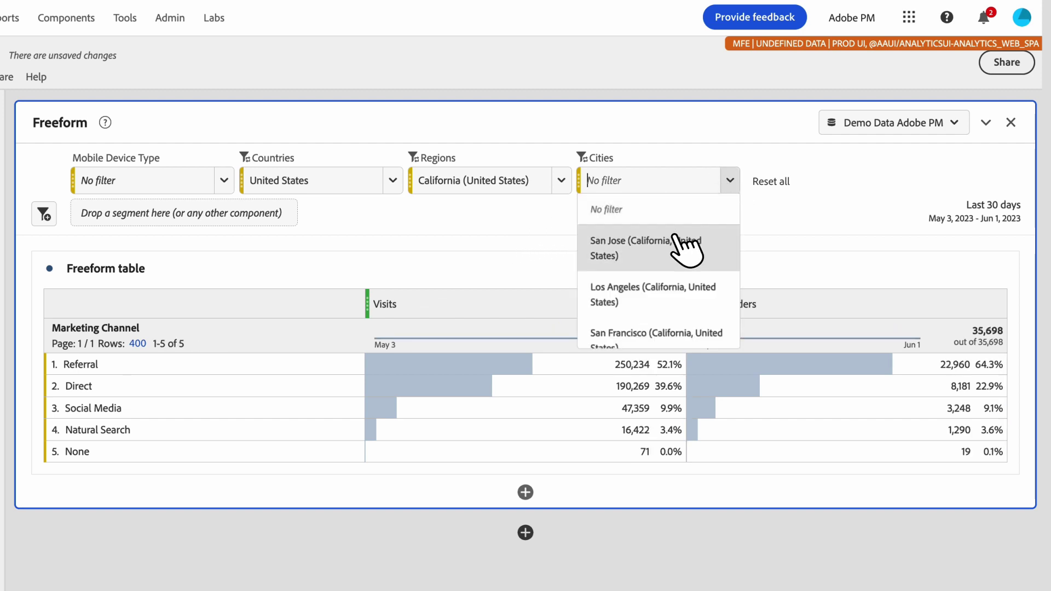
left_click(684, 242)
left_click(762, 187)
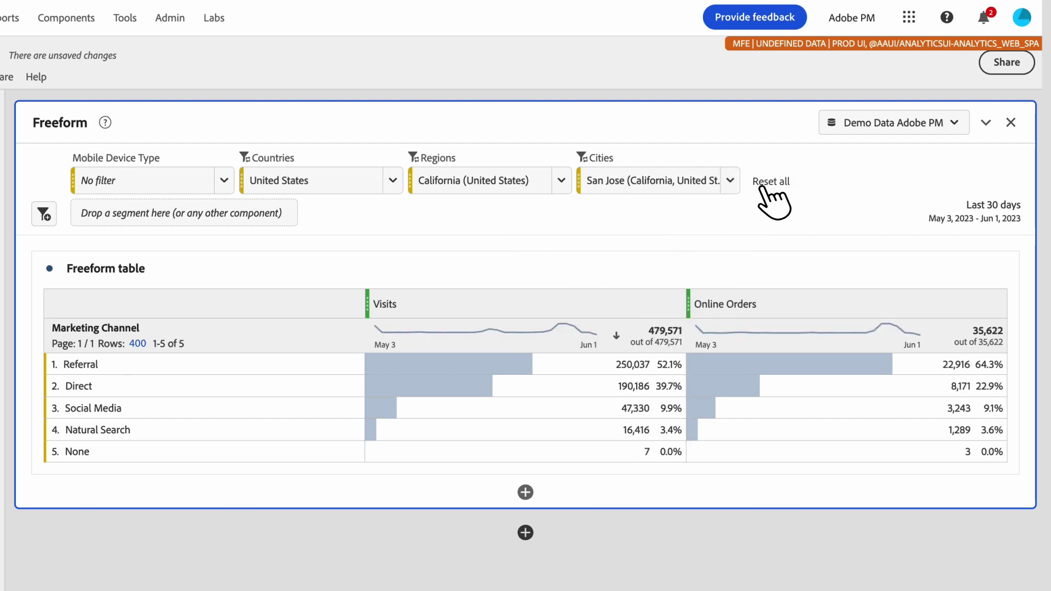
left_click(762, 187)
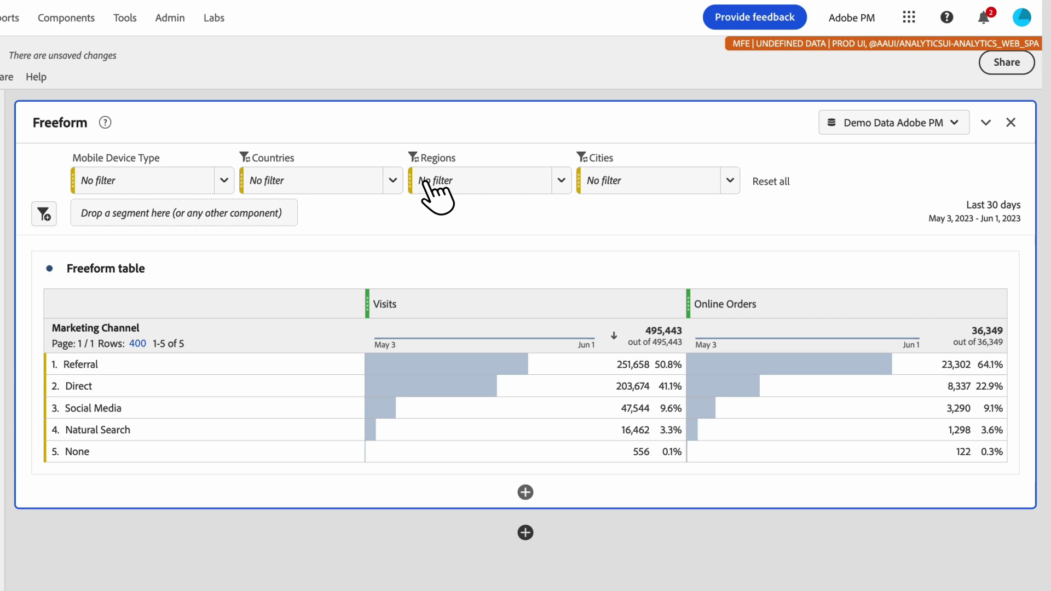
left_click(225, 182)
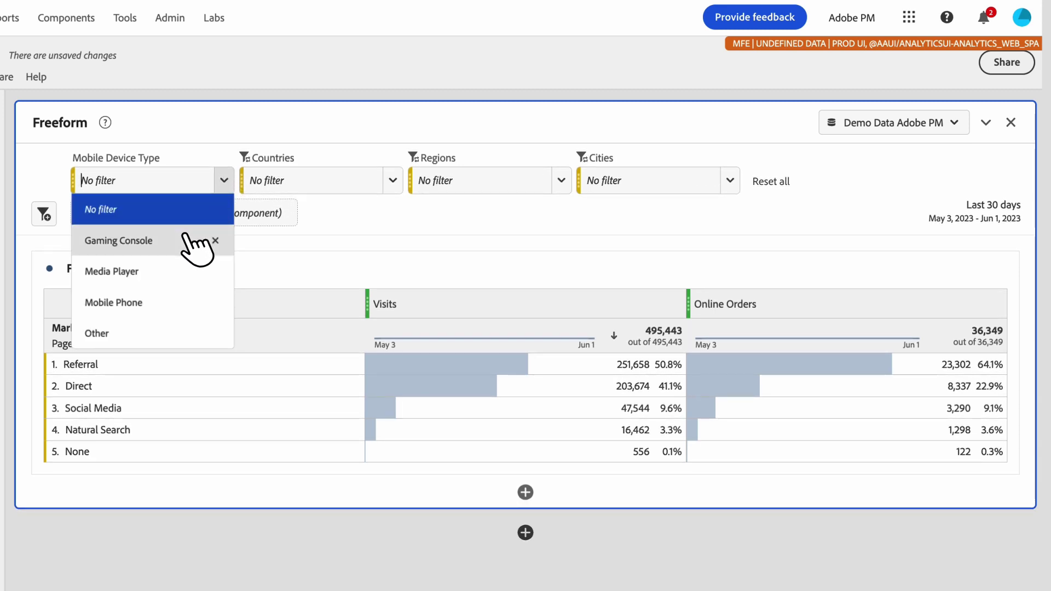
left_click(194, 302)
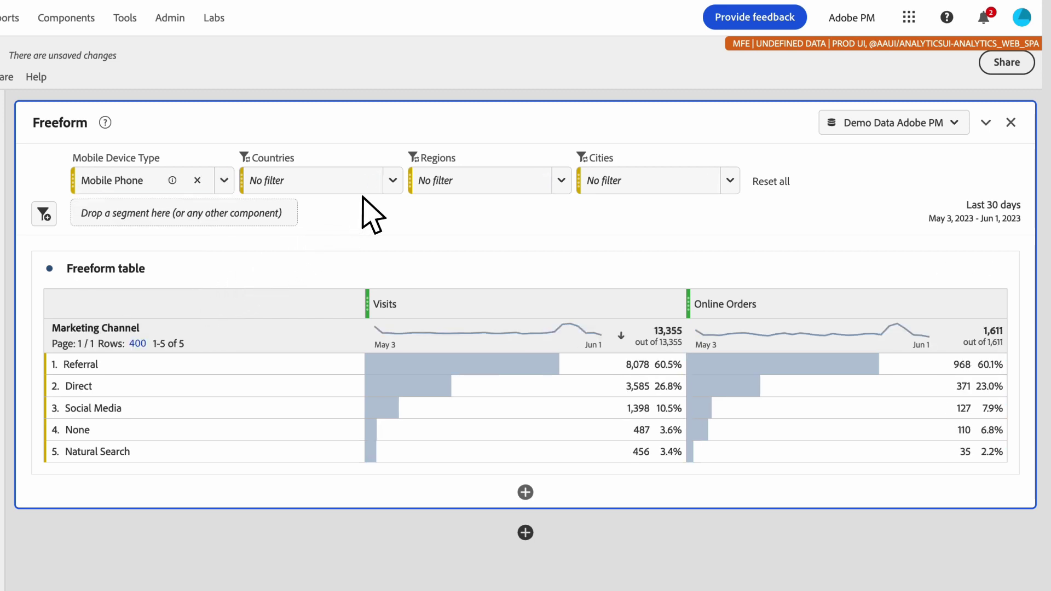
left_click(393, 182)
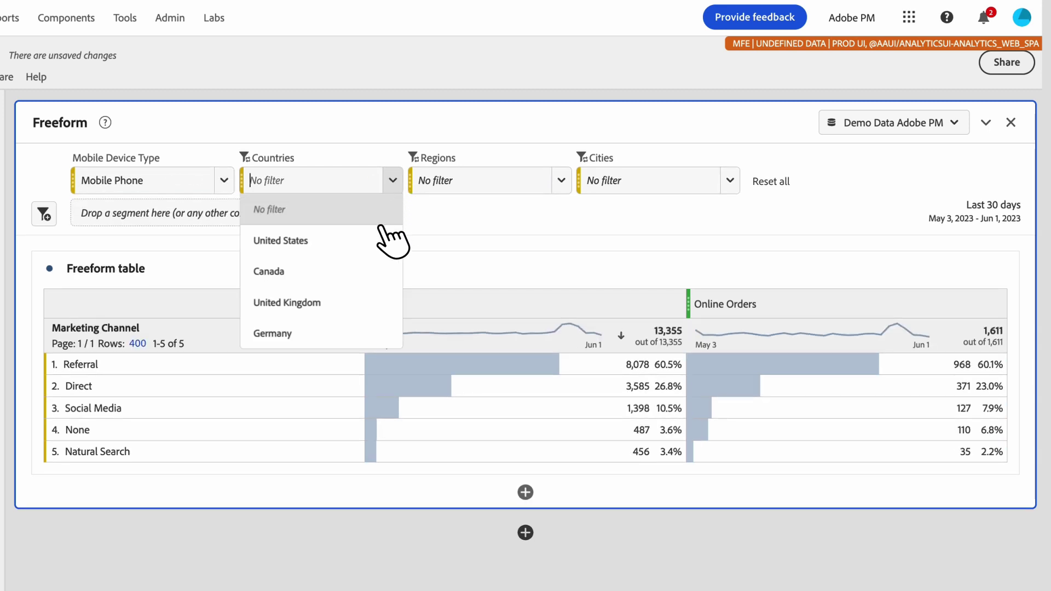
left_click(371, 273)
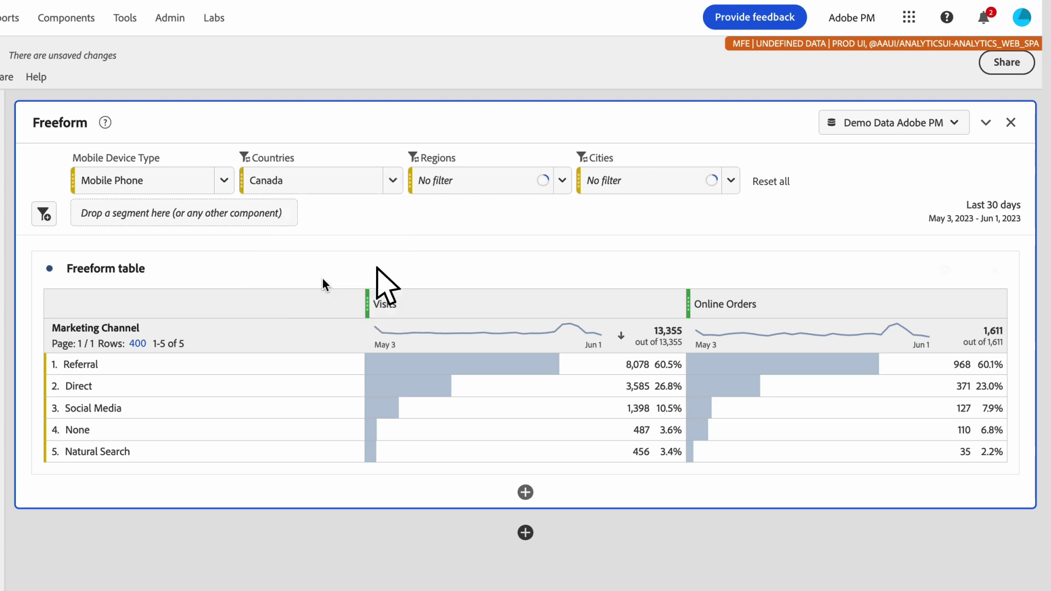
left_click(564, 182)
left_click(546, 232)
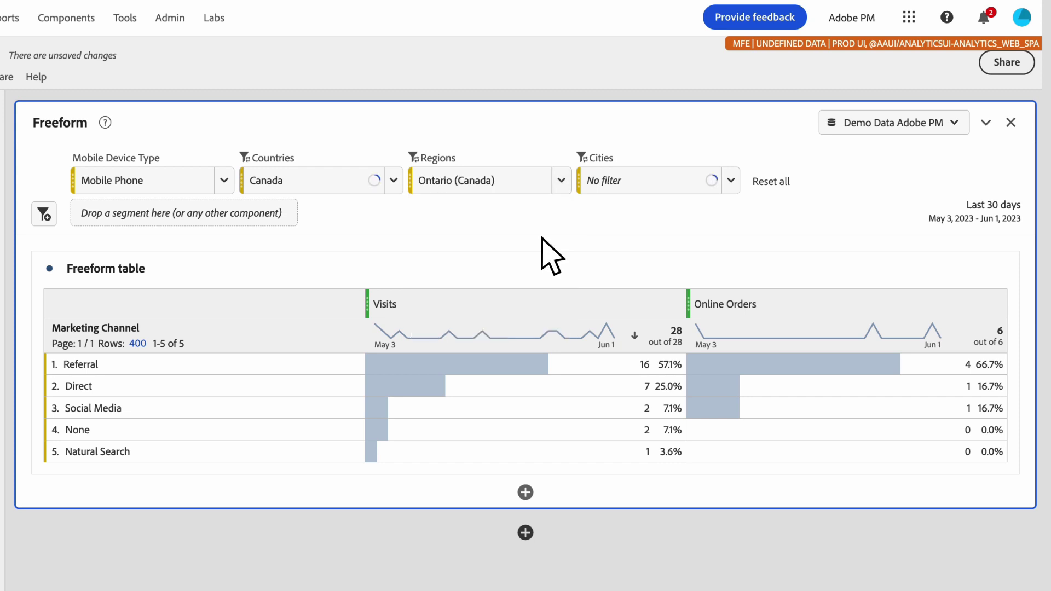
left_click(729, 181)
left_click(698, 241)
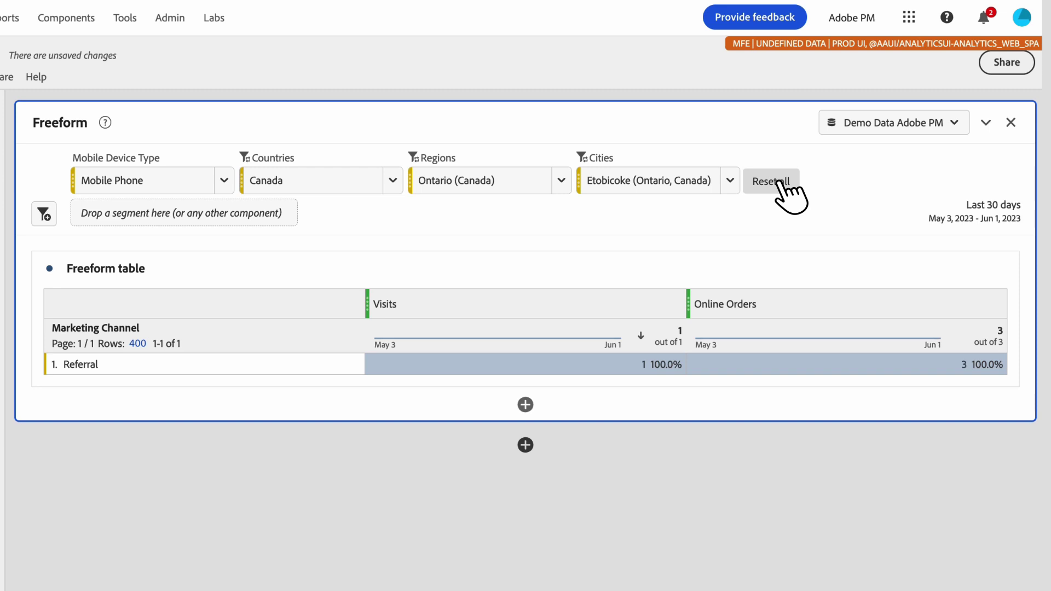
left_click(772, 181)
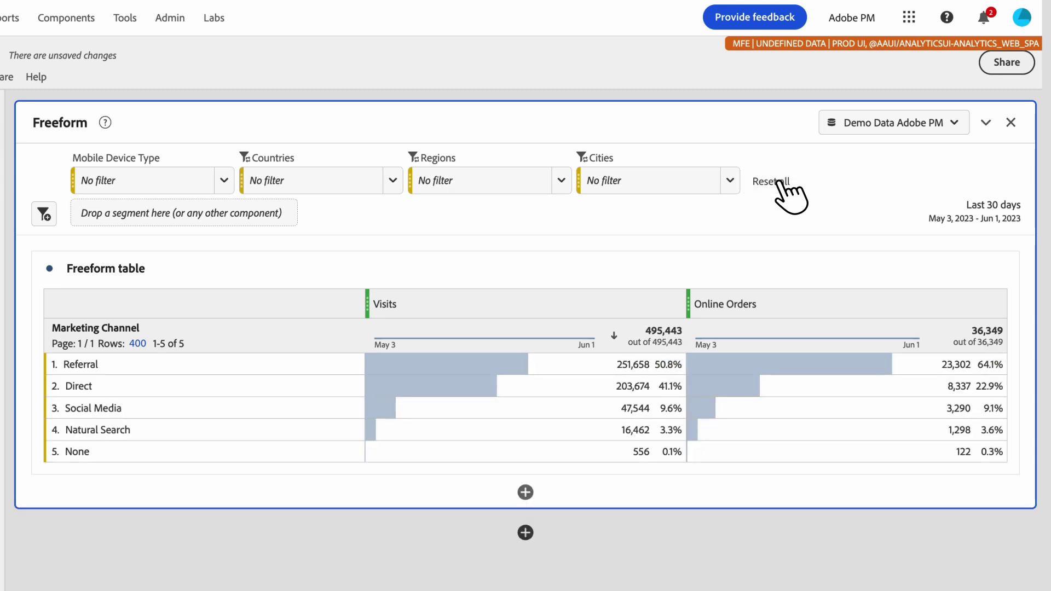